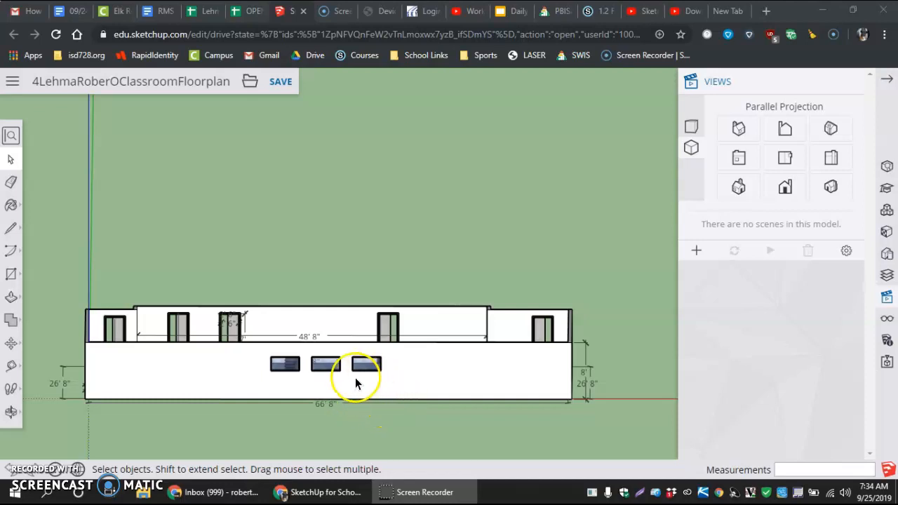
# Set the classroom model to the top view in parallel projection
pyautogui.moveTo(335, 352); pyautogui.dragTo(337, 446, button='middle')
pyautogui.scroll(3, 336, 434)
pyautogui.scroll(-3, 336, 434)
pyautogui.scroll(-3, 337, 435)
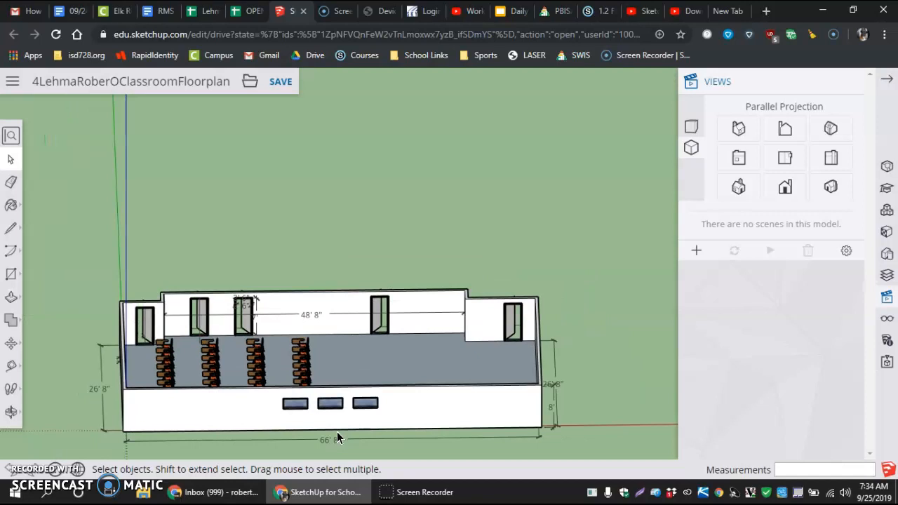
pyautogui.scroll(4, 321, 448)
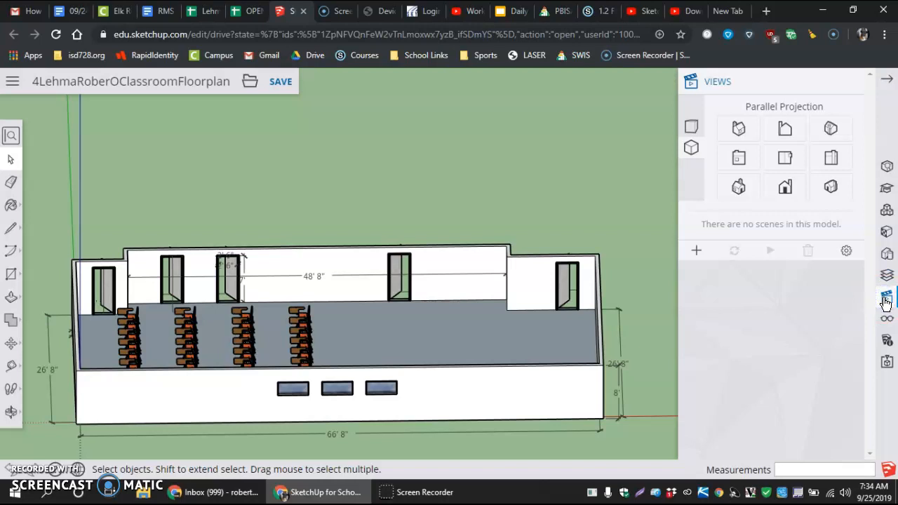
pyautogui.click(850, 83)
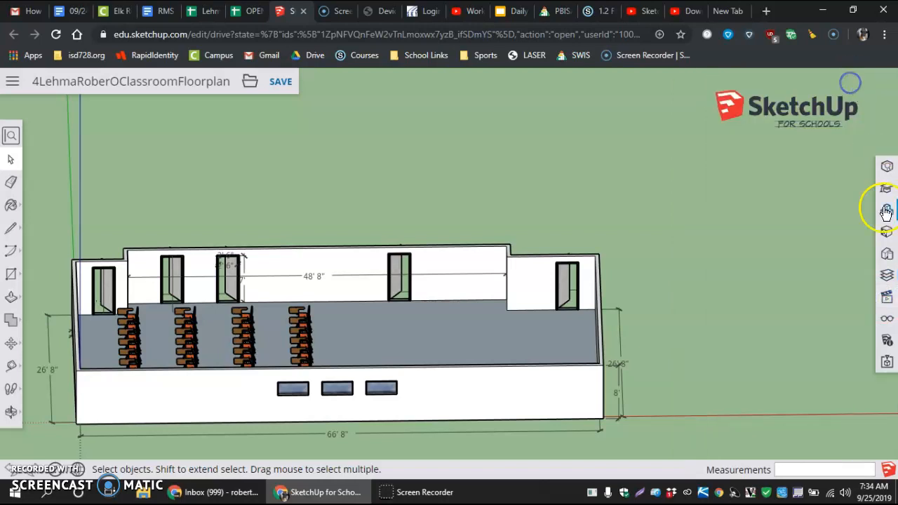
pyautogui.click(887, 298)
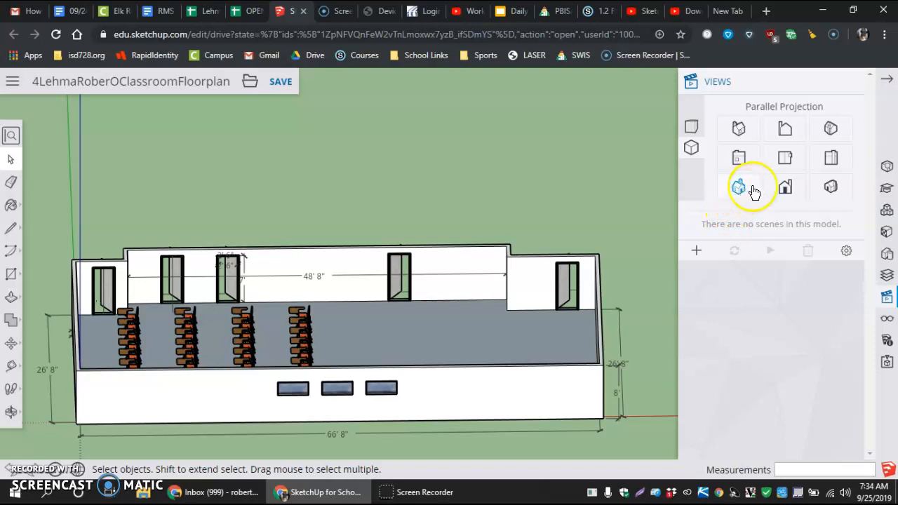
pyautogui.click(786, 158)
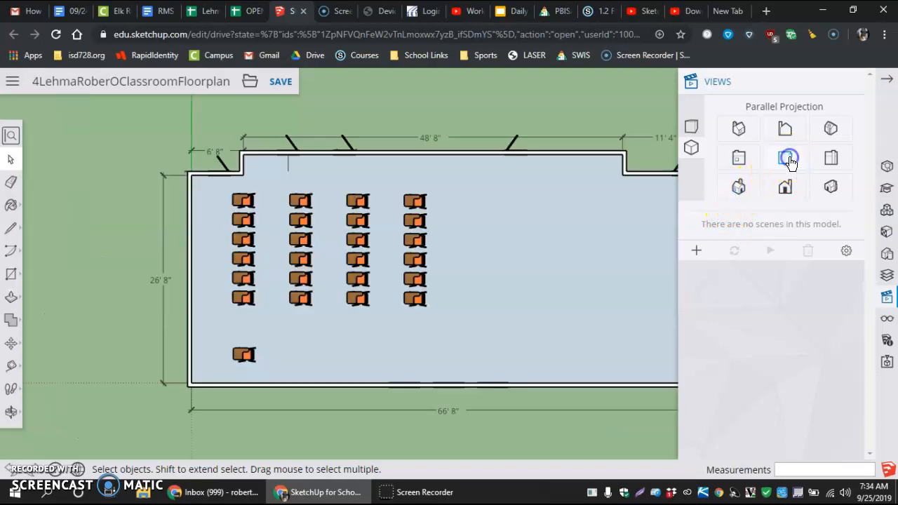
pyautogui.scroll(-3, 551, 280)
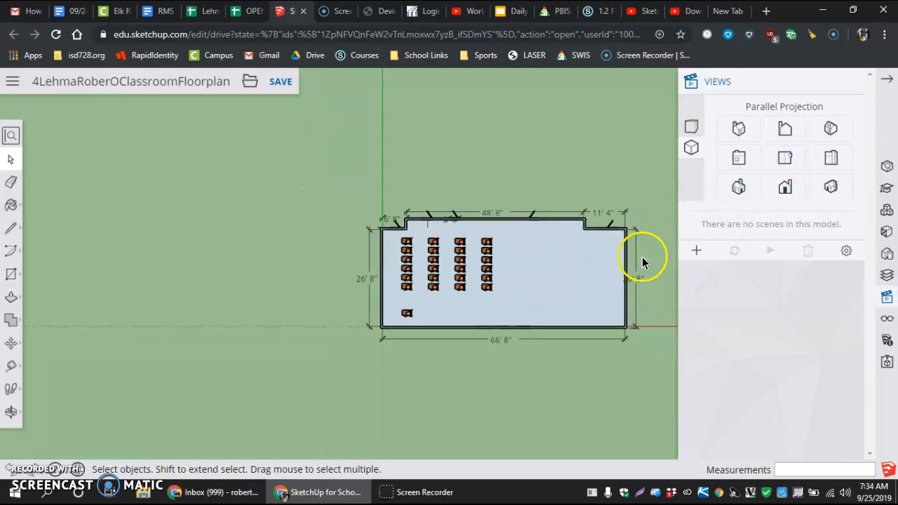
pyautogui.scroll(3, 646, 256)
pyautogui.scroll(-2, 647, 259)
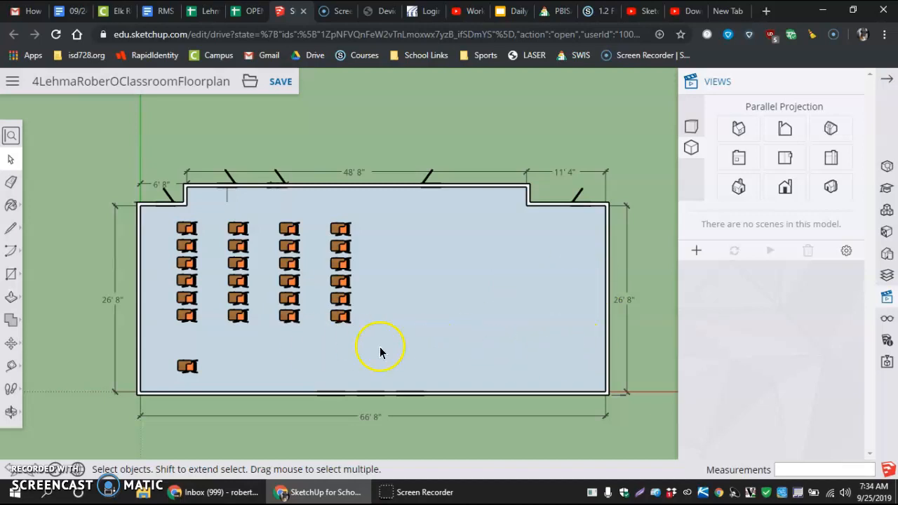
# Fit the whole floor plan in the drawing area and save this top view as a new scene
pyautogui.click(10, 418)
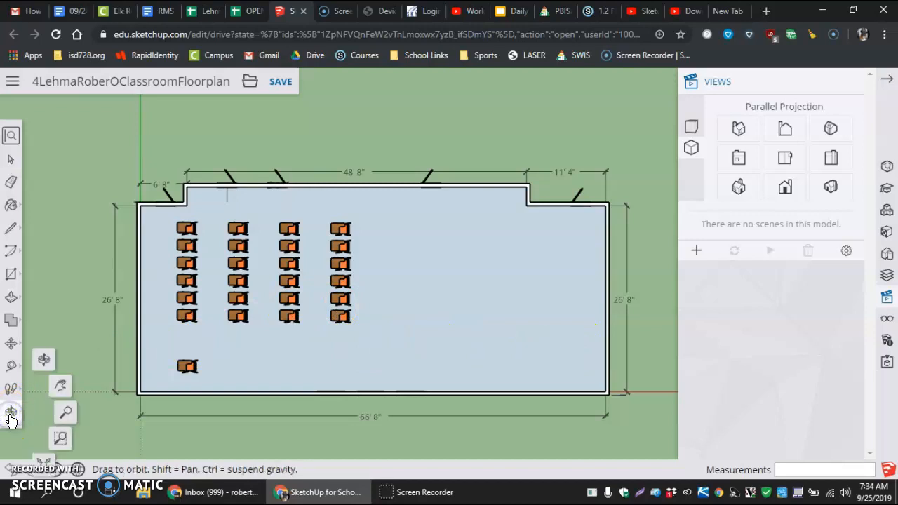
pyautogui.click(60, 438)
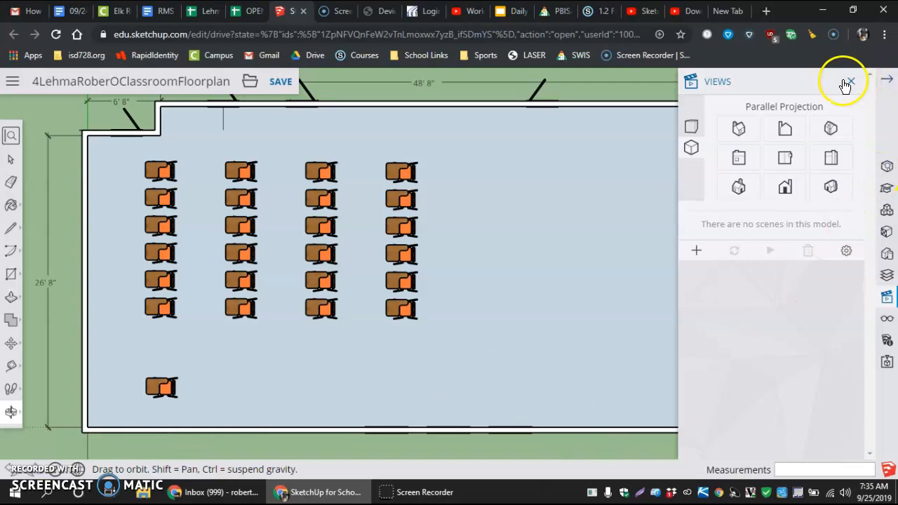
pyautogui.click(851, 83)
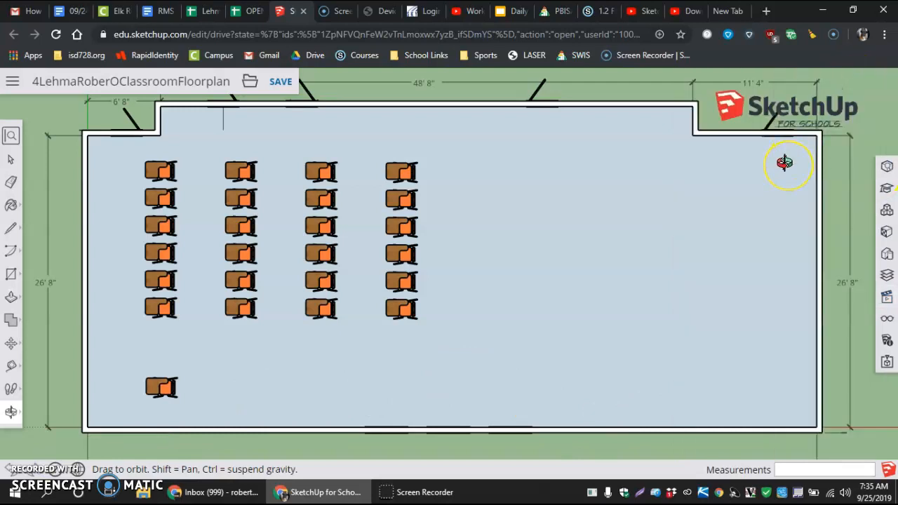
pyautogui.scroll(-3, 784, 162)
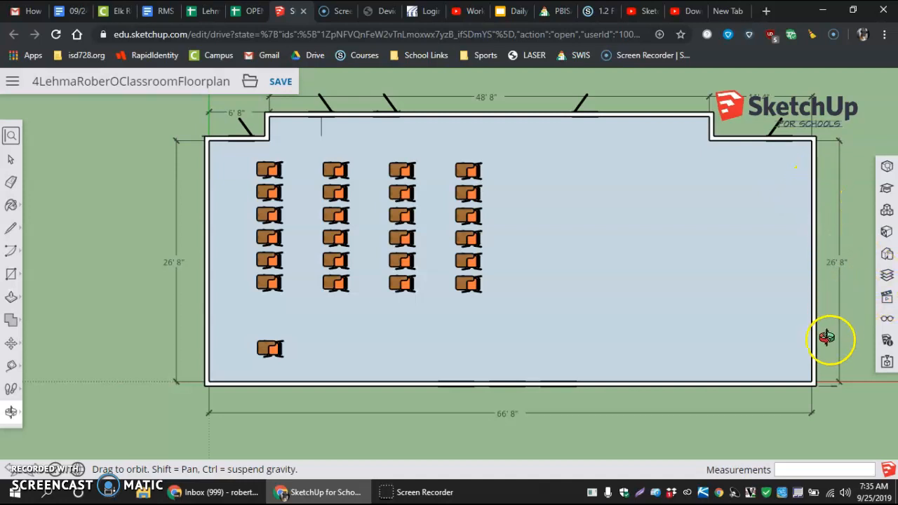
pyautogui.click(890, 301)
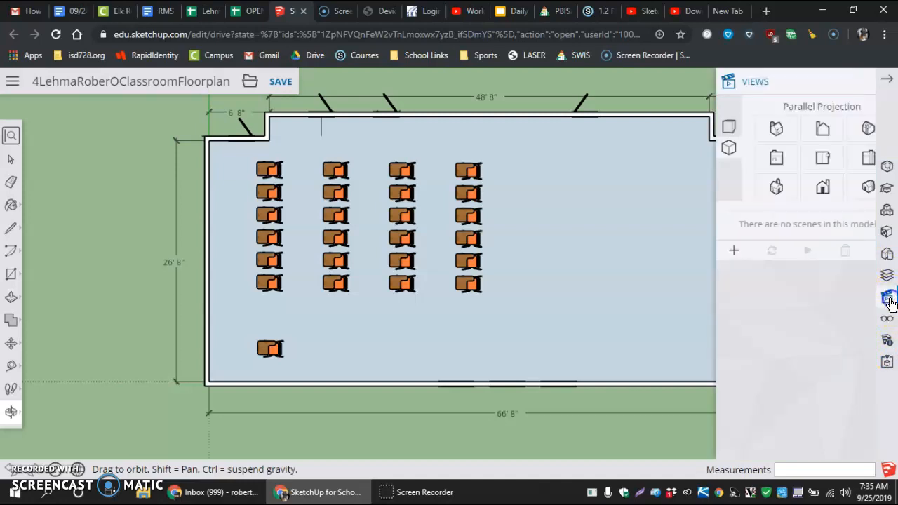
pyautogui.click(696, 253)
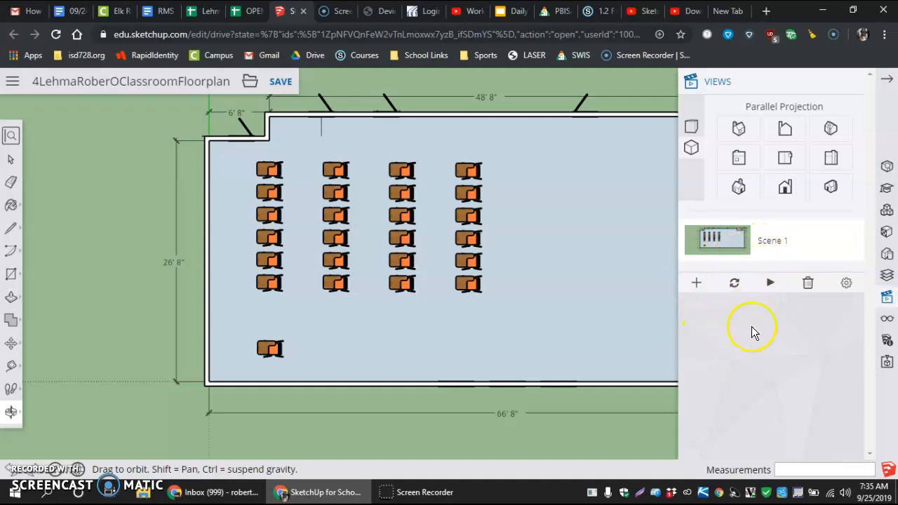
# Switch to the front view and recall Scene 1 to check the saved top view, with the plan reframed
pyautogui.click(786, 191)
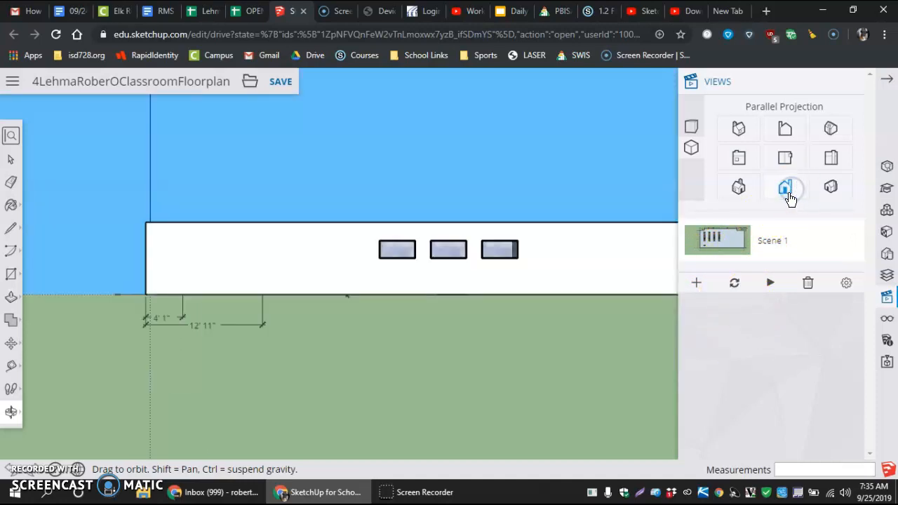
pyautogui.click(714, 242)
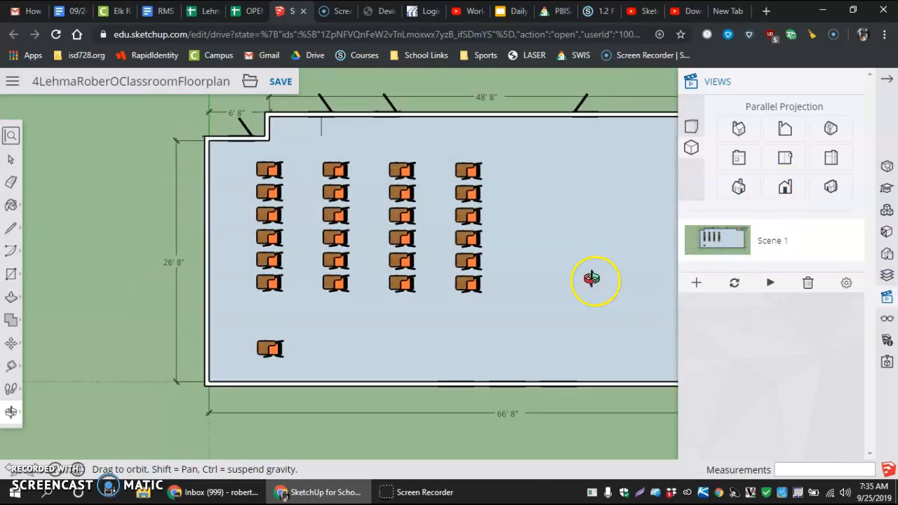
pyautogui.scroll(-3, 545, 284)
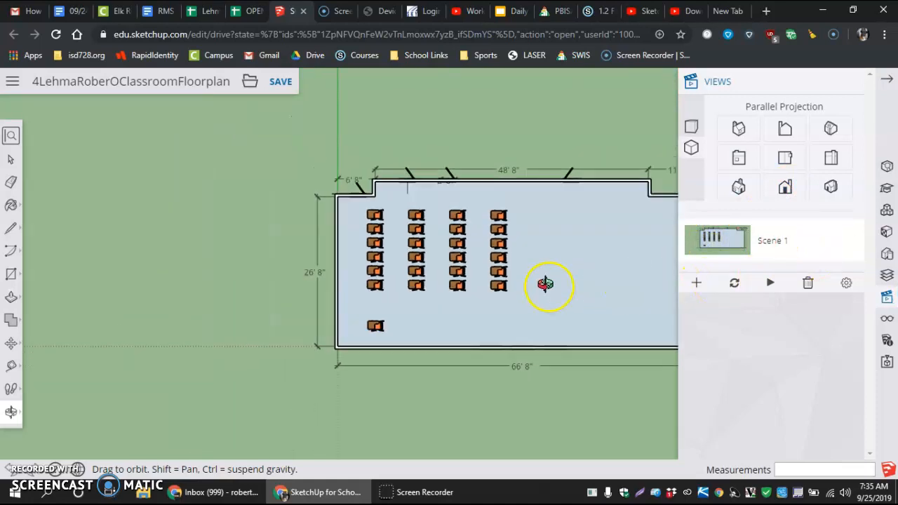
pyautogui.scroll(-2, 545, 284)
pyautogui.scroll(5, 633, 277)
pyautogui.scroll(1, 633, 277)
pyautogui.scroll(-2, 633, 276)
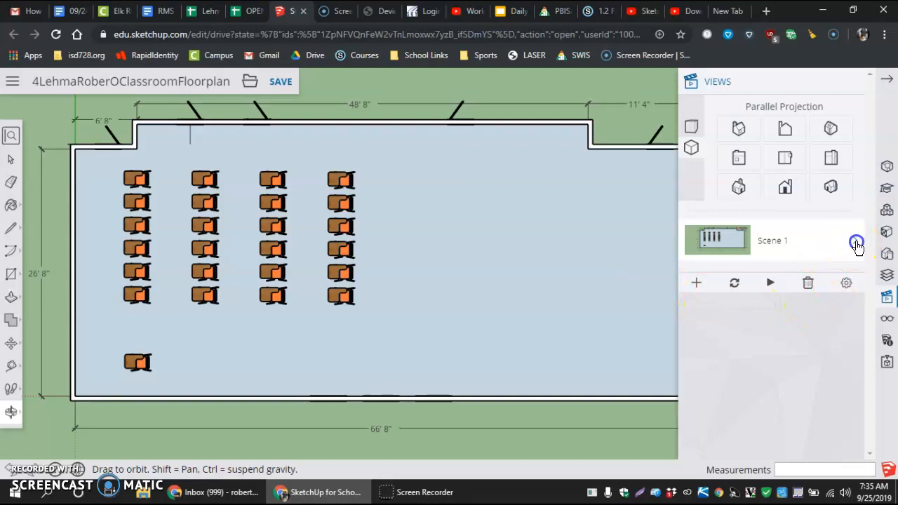
# Review Scene 1's attributes and the properties it saves
pyautogui.click(854, 240)
pyautogui.scroll(-2, 842, 397)
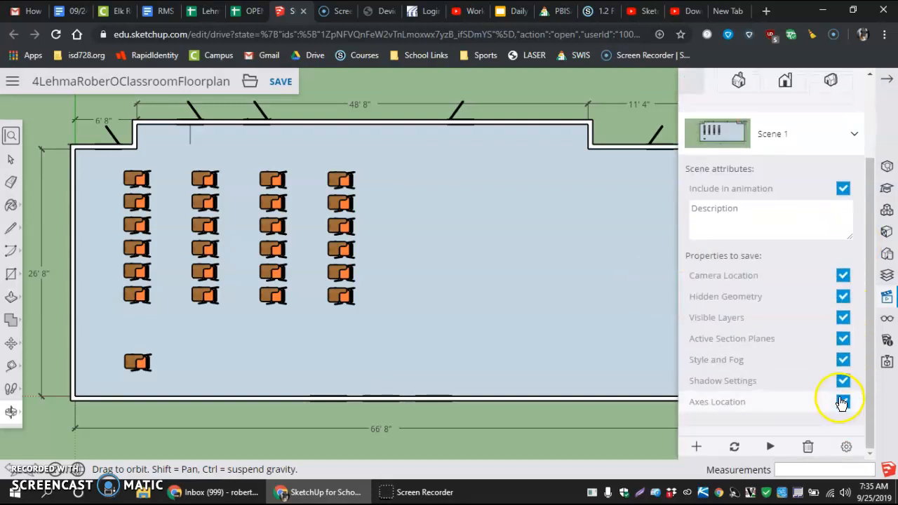
pyautogui.scroll(2, 837, 339)
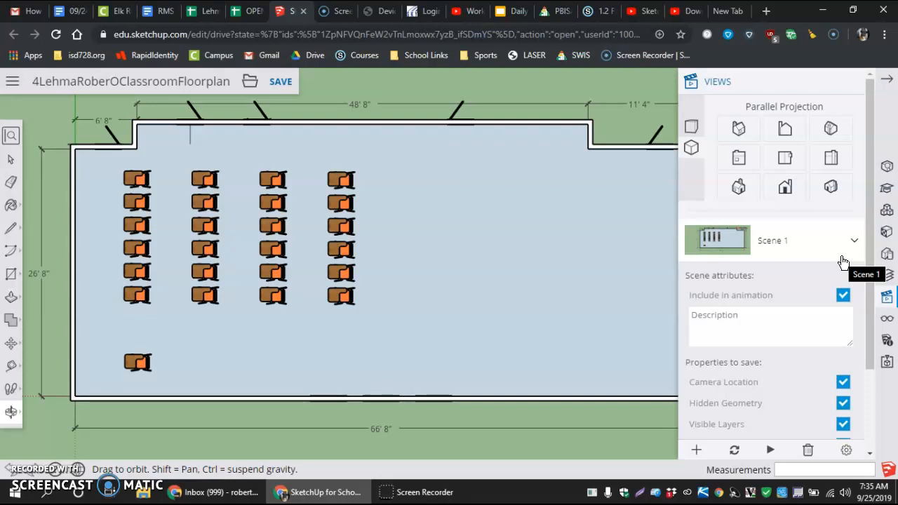
pyautogui.click(851, 242)
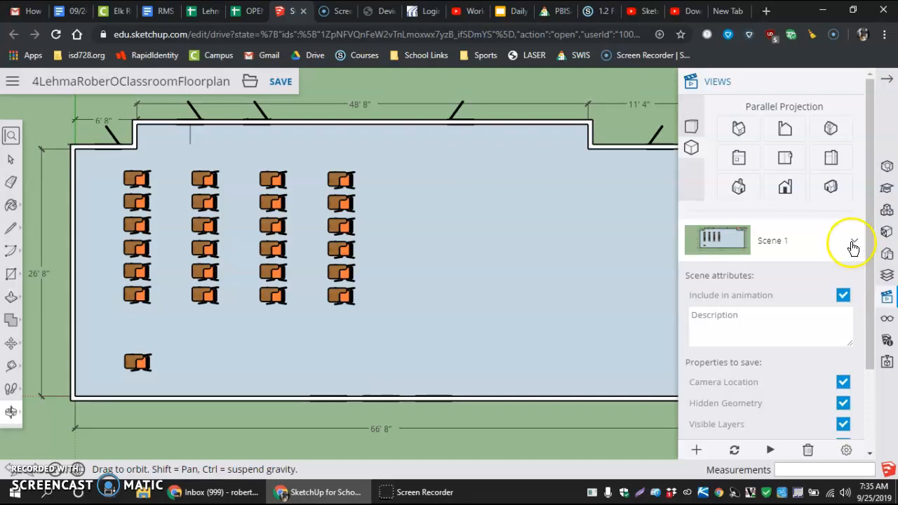
pyautogui.click(852, 243)
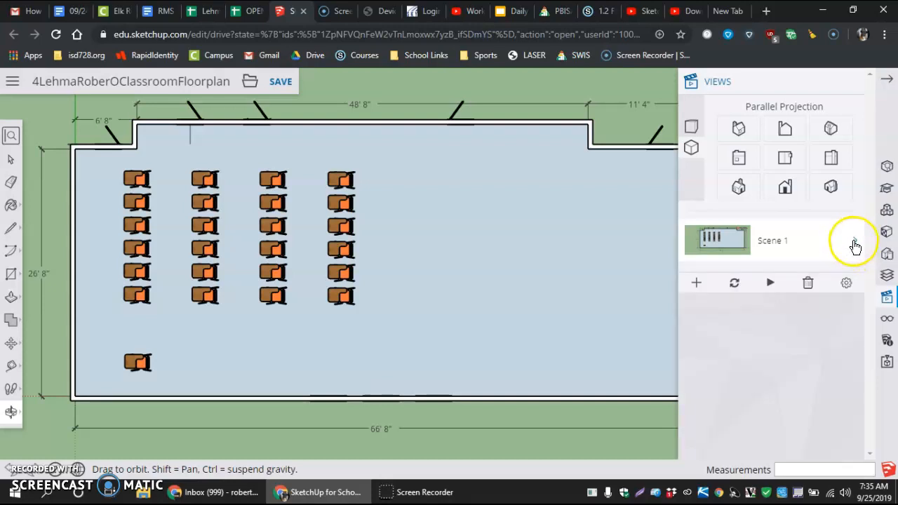
pyautogui.click(854, 243)
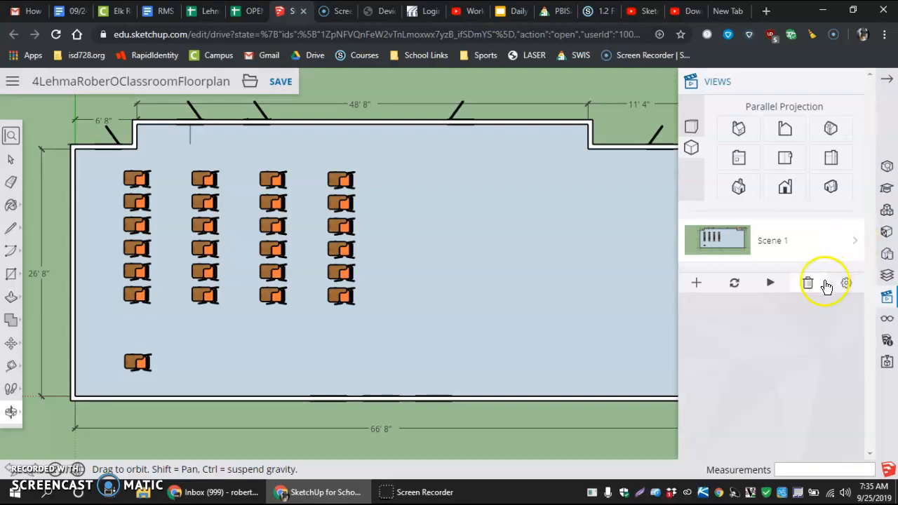
pyautogui.click(734, 283)
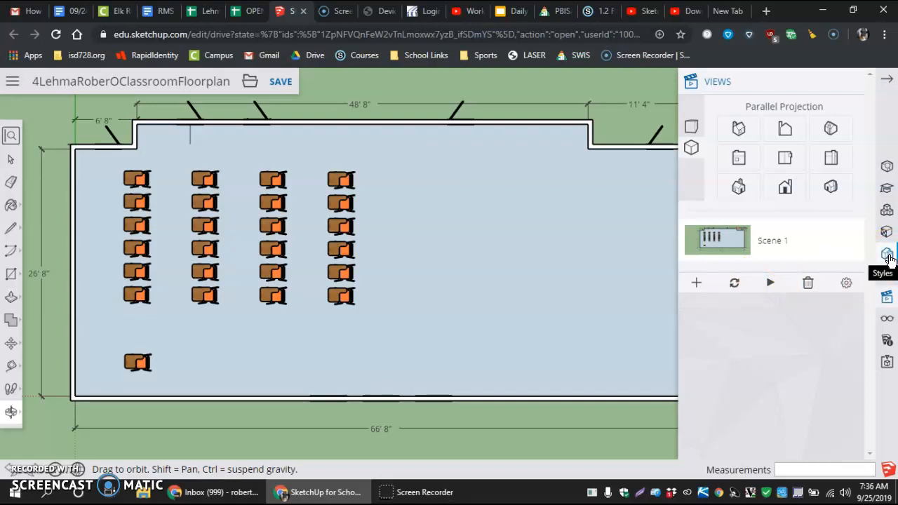
# Edit Simple Style1 so its faces use the Wireframe display style
pyautogui.click(887, 256)
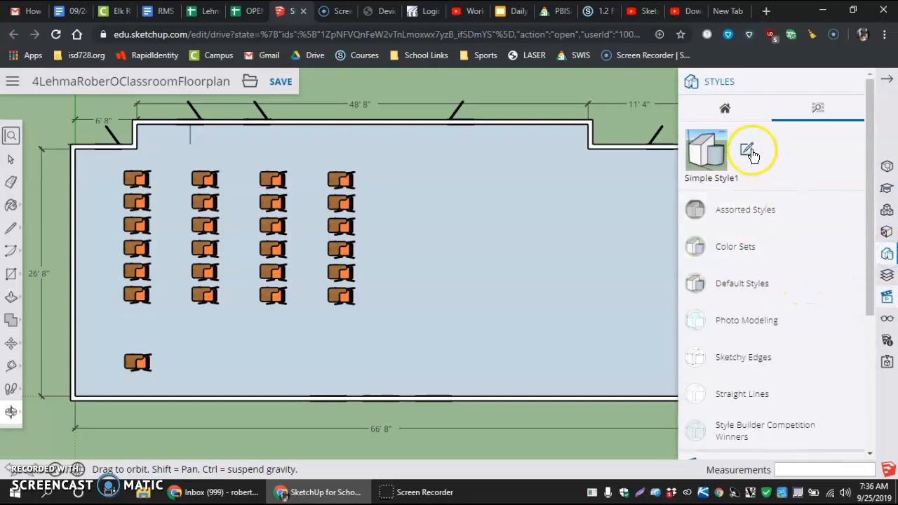
pyautogui.click(748, 151)
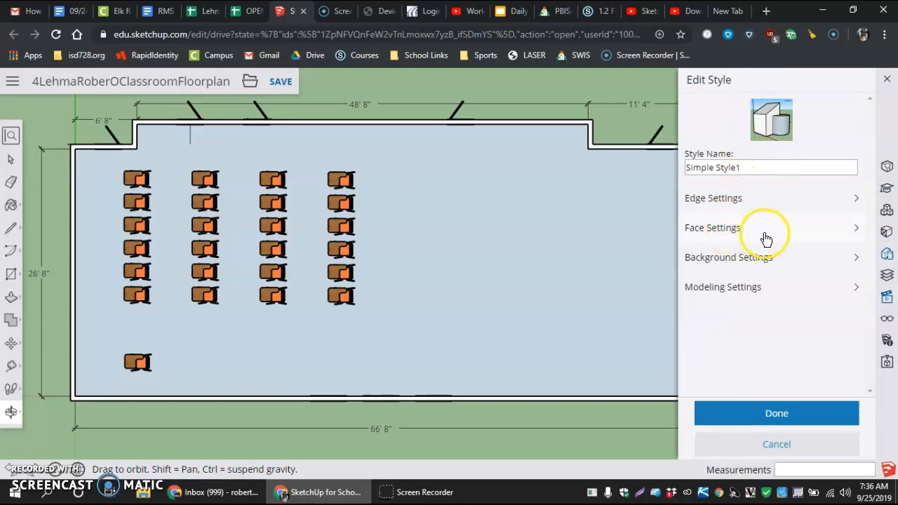
pyautogui.click(854, 227)
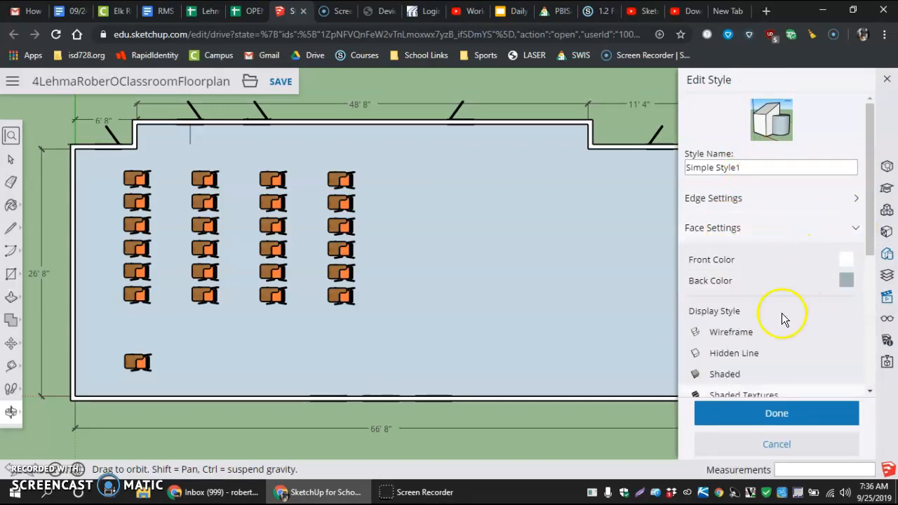
pyautogui.click(727, 333)
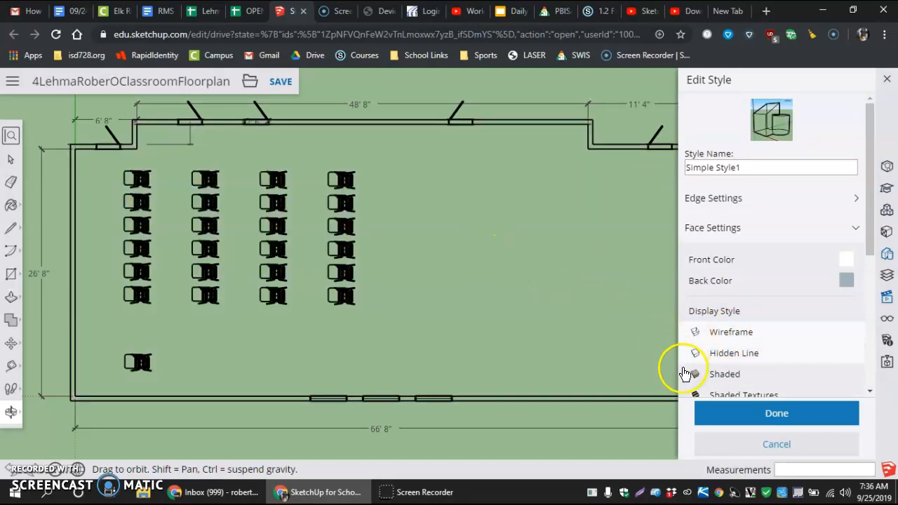
pyautogui.click(767, 417)
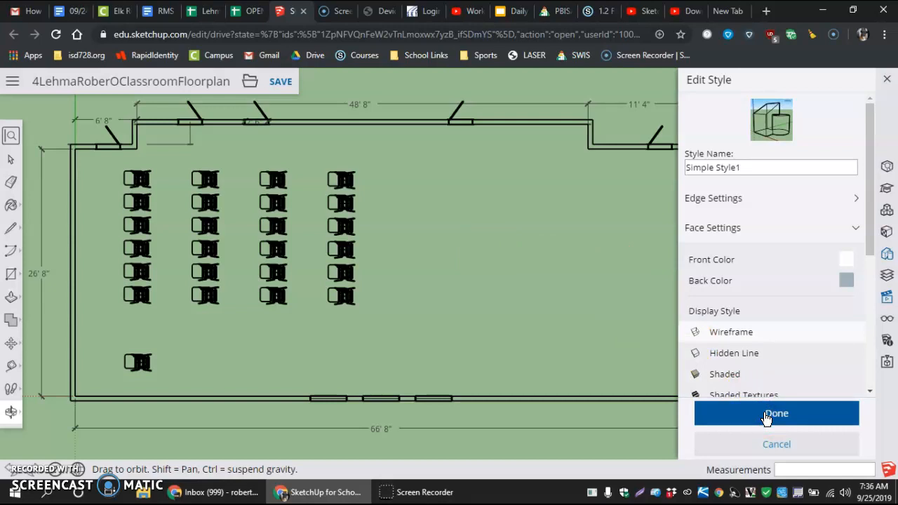
# Update Scene 1 with the current wireframe top view
pyautogui.scroll(-2, 777, 382)
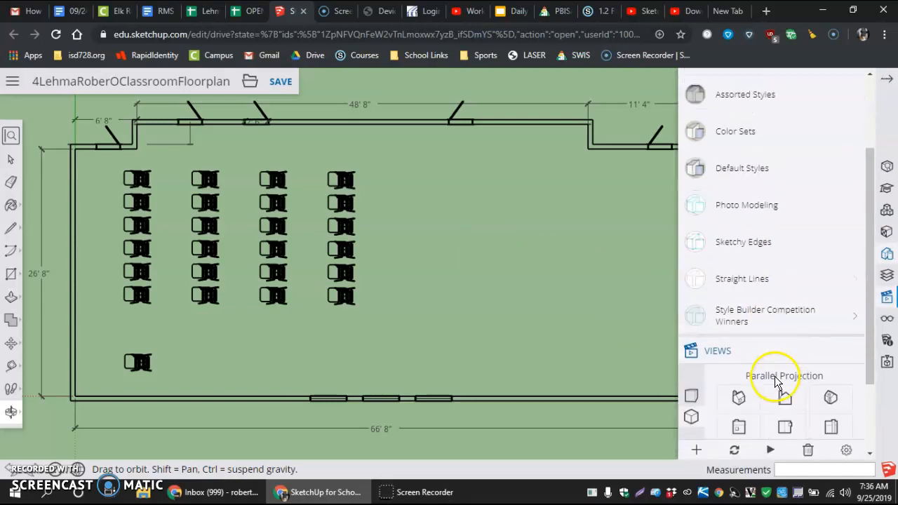
pyautogui.scroll(-1, 777, 381)
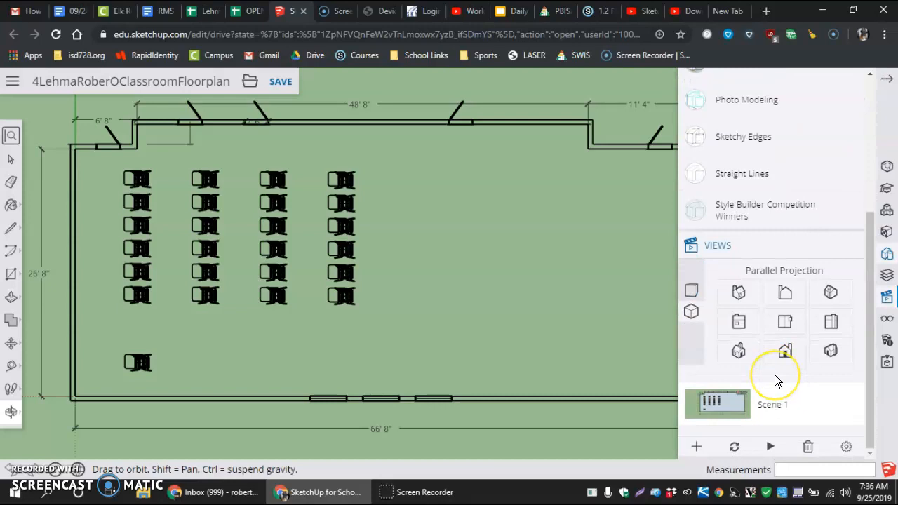
pyautogui.click(734, 449)
pyautogui.click(544, 400)
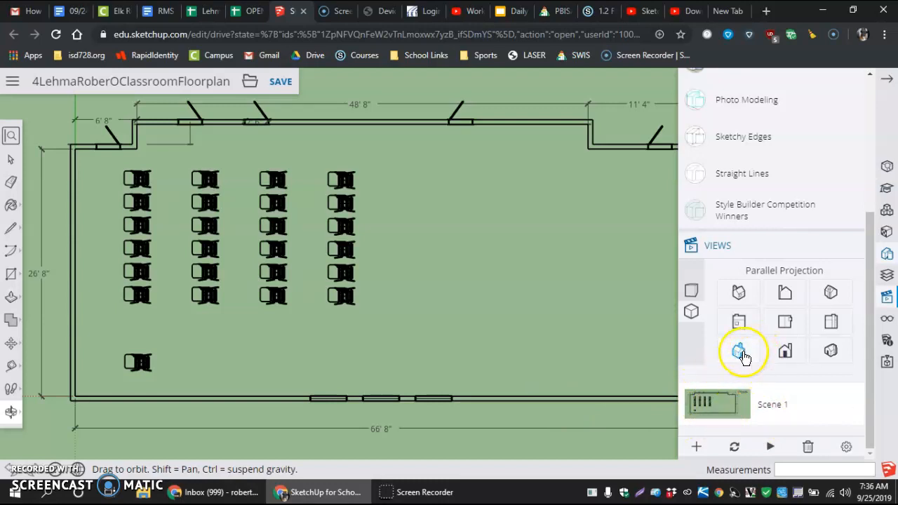
# Switch to the front view in parallel projection and frame the full width of the classroom elevation
pyautogui.click(785, 352)
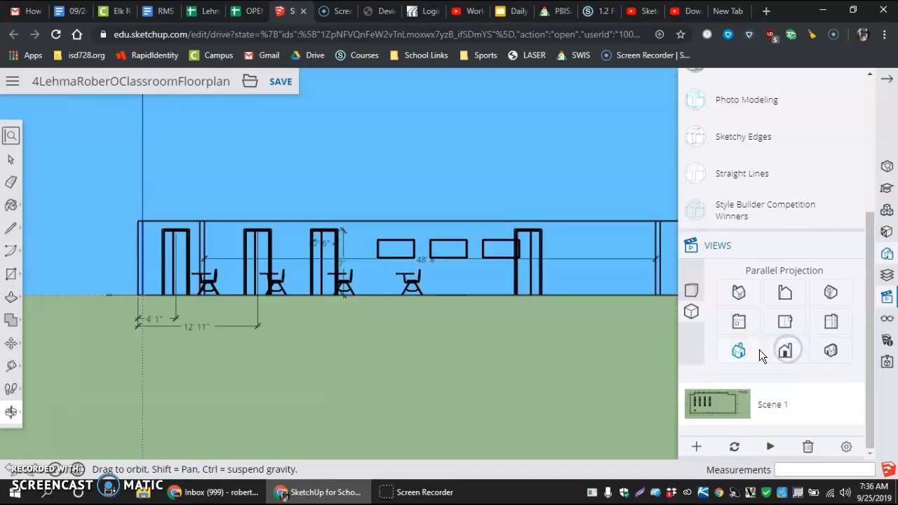
pyautogui.scroll(-4, 440, 321)
pyautogui.scroll(4, 520, 298)
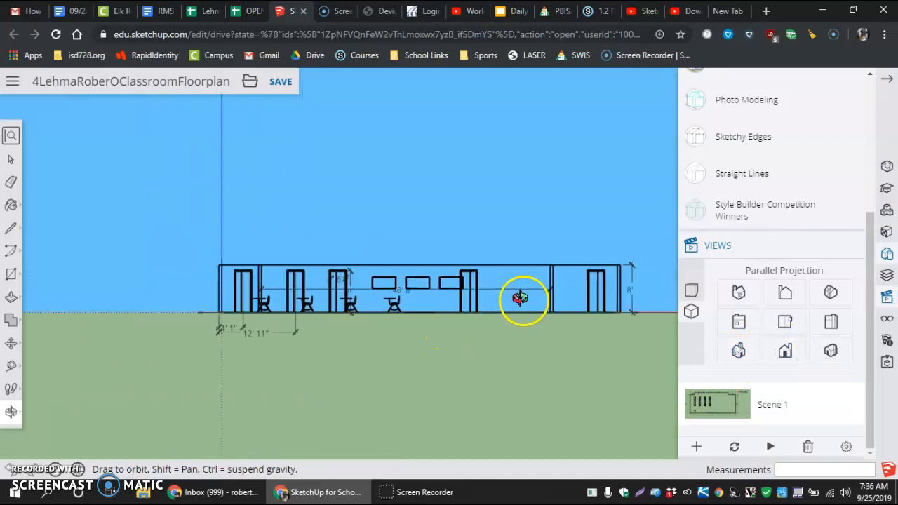
pyautogui.scroll(-2, 526, 300)
pyautogui.scroll(3, 595, 285)
pyautogui.scroll(-1, 594, 282)
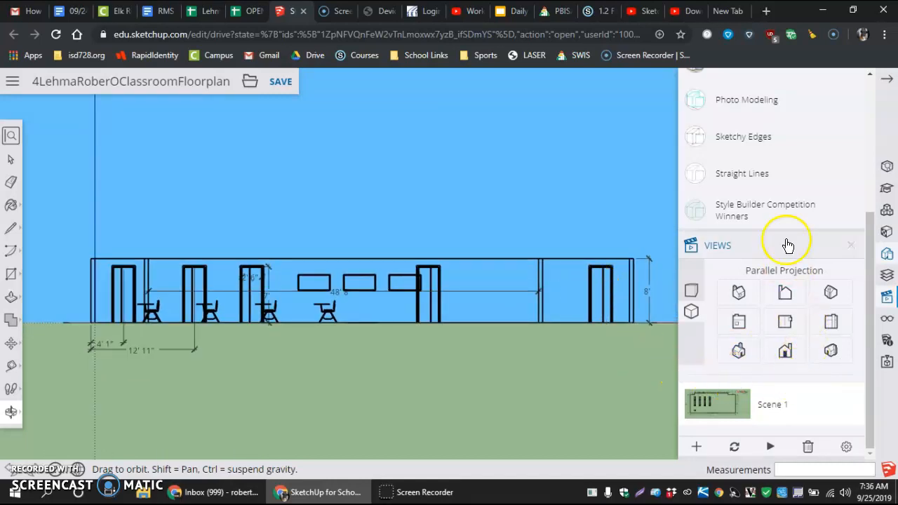
# Edit Simple Style1 so its faces use the Shaded Textures display style
pyautogui.scroll(1, 797, 164)
pyautogui.scroll(2, 797, 165)
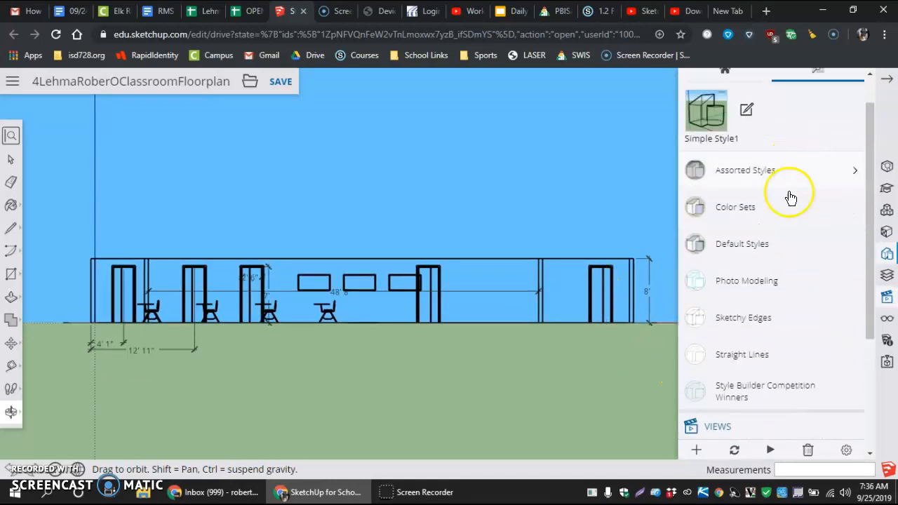
pyautogui.click(743, 111)
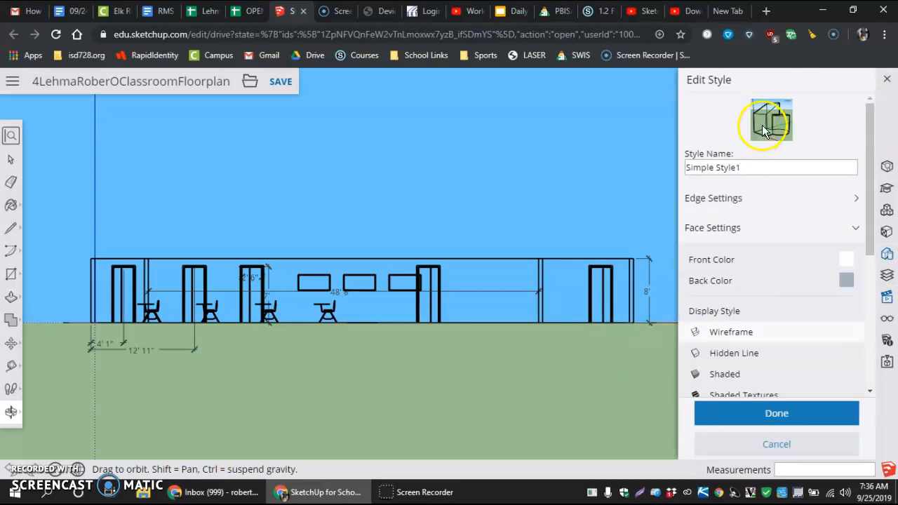
pyautogui.click(766, 395)
pyautogui.click(773, 415)
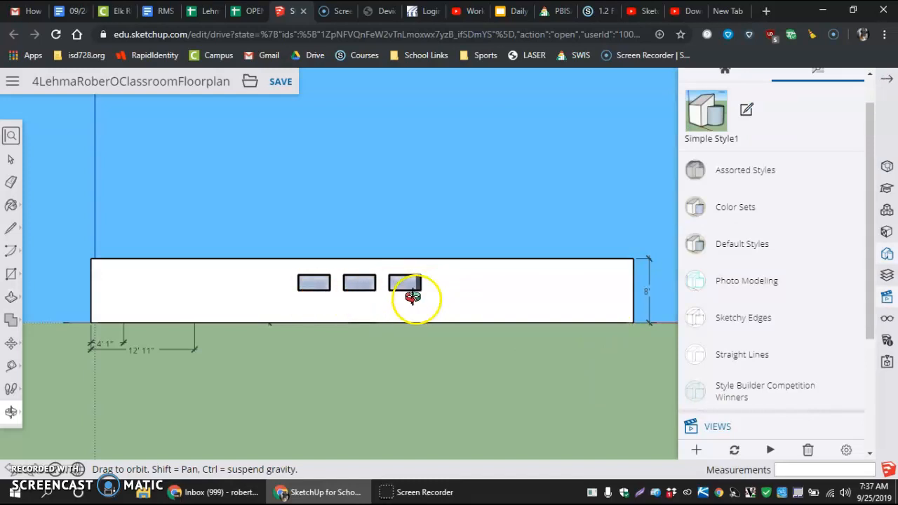
# Add a new scene from the current front view with textured shading
pyautogui.scroll(-3, 830, 359)
pyautogui.scroll(-1, 830, 359)
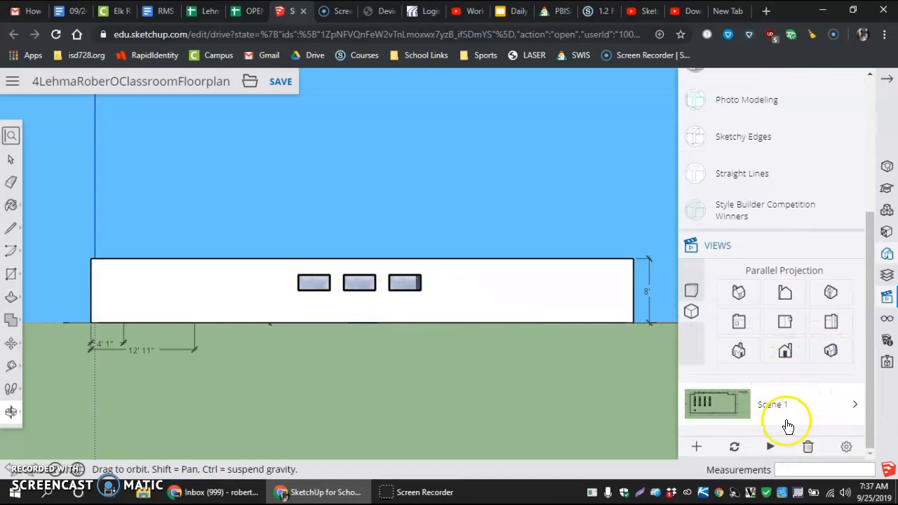
pyautogui.click(696, 449)
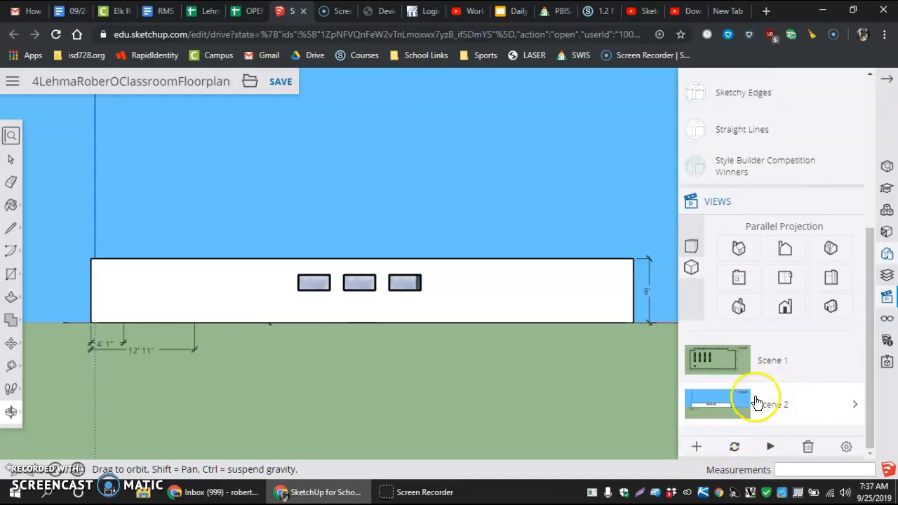
# Rename the top-view scene as Floor plan and the front-view scene as South Elevation
pyautogui.moveTo(797, 359)
pyautogui.mouseDown()
pyautogui.moveTo(789, 364)
pyautogui.moveTo(795, 358)
pyautogui.mouseUp()
pyautogui.doubleClick(796, 359)
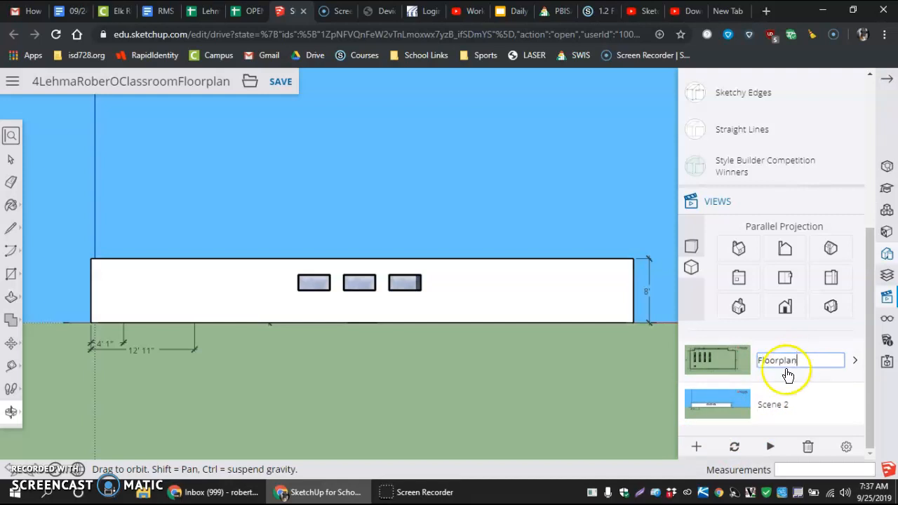
pyautogui.doubleClick(775, 405)
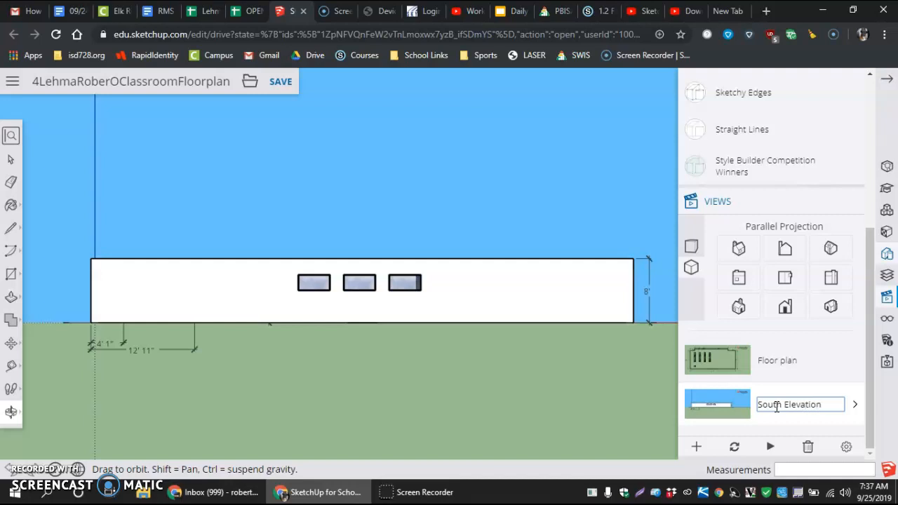
pyautogui.click(816, 424)
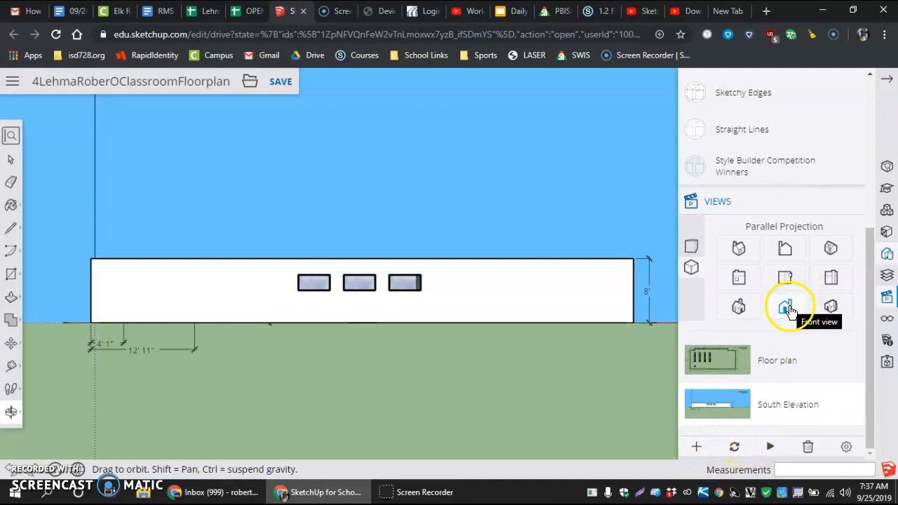
# Switch to the back view, fit the model to the window, and check the elevation's full width across the unobstructed drawing area
pyautogui.click(784, 249)
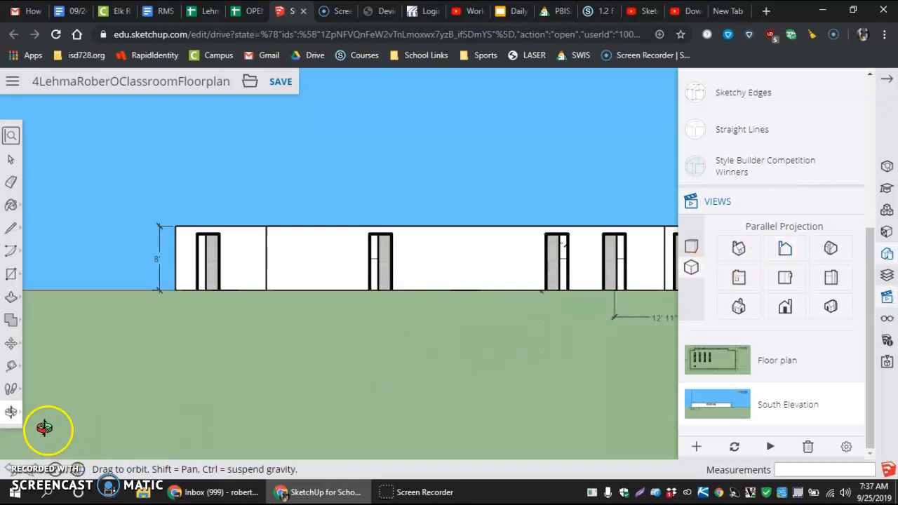
pyautogui.click(17, 414)
pyautogui.click(48, 465)
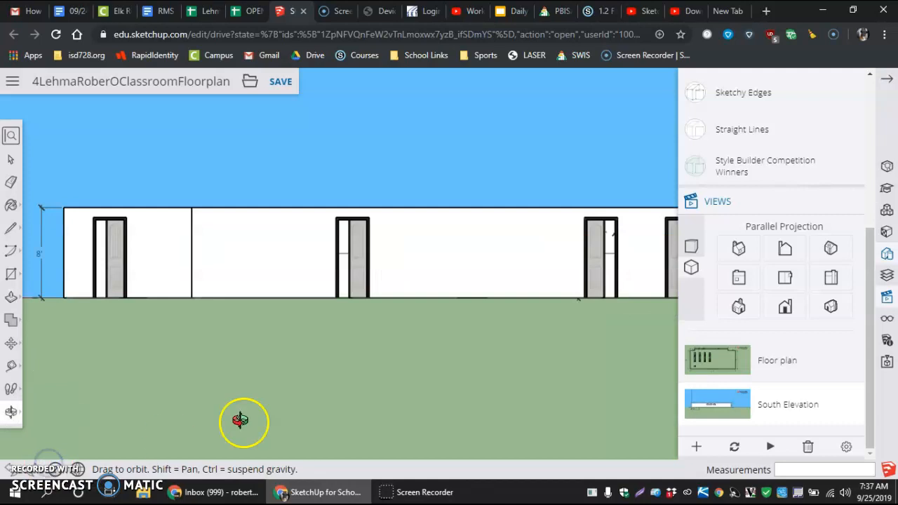
pyautogui.click(855, 95)
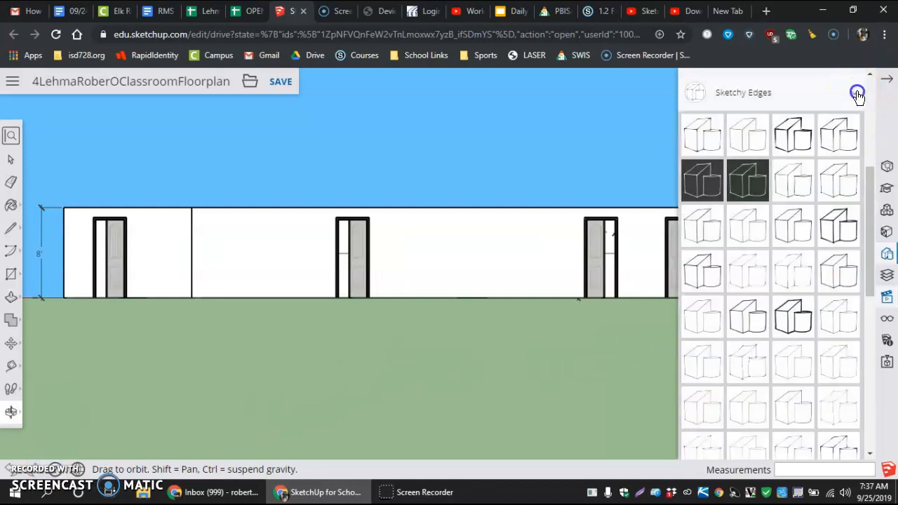
pyautogui.click(857, 94)
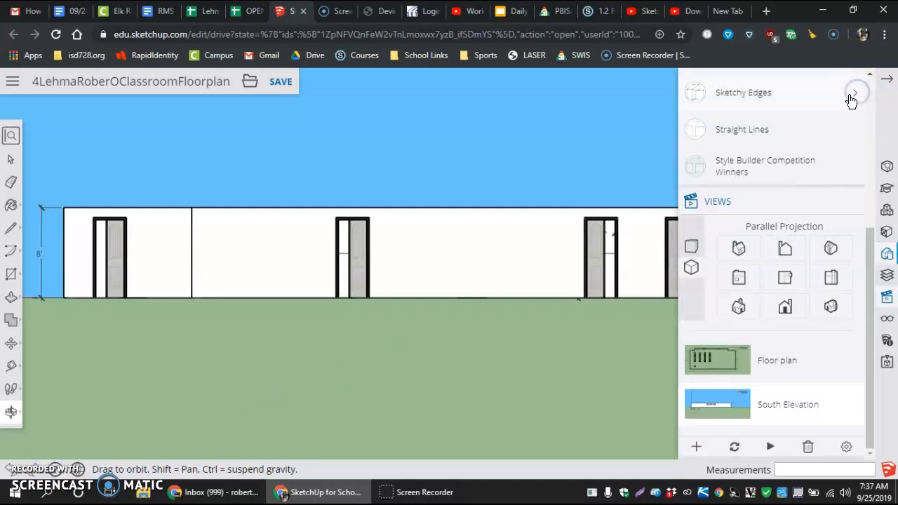
pyautogui.click(888, 83)
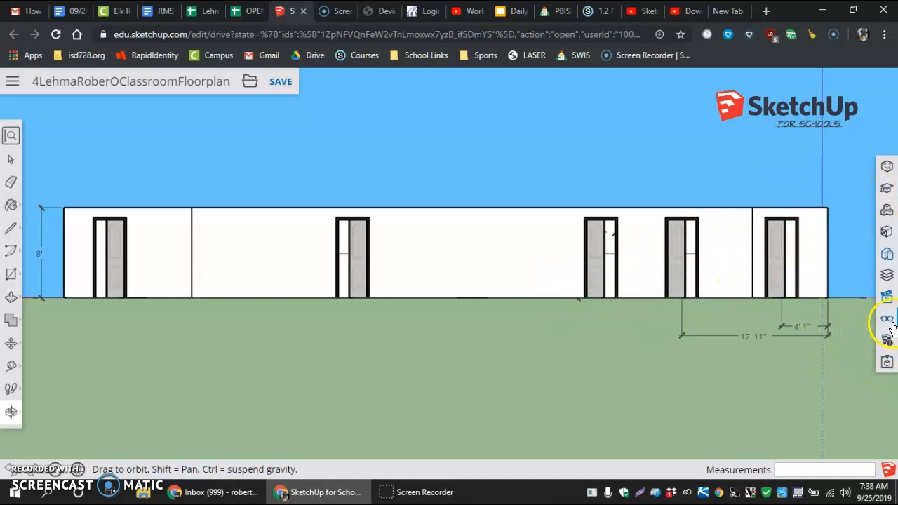
pyautogui.click(885, 302)
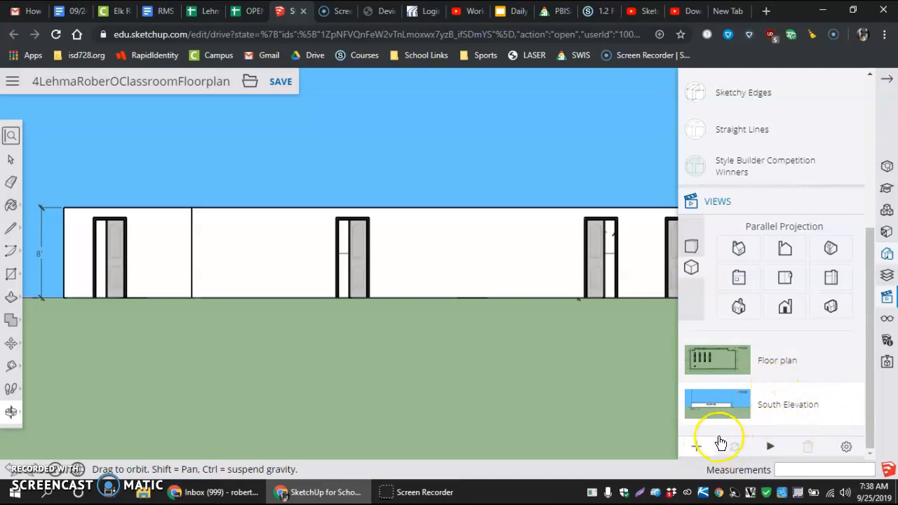
# Add a scene of the back view and name it North Elevation
pyautogui.click(696, 446)
pyautogui.doubleClick(779, 404)
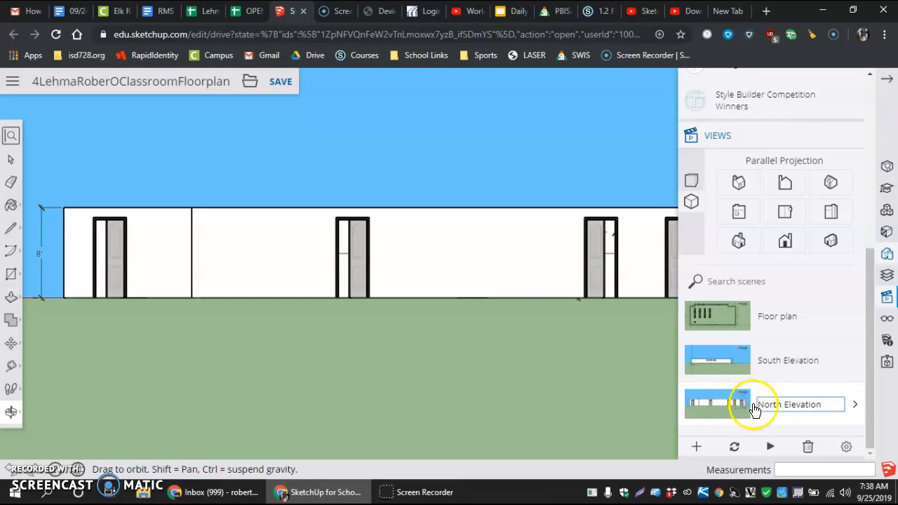
pyautogui.click(767, 422)
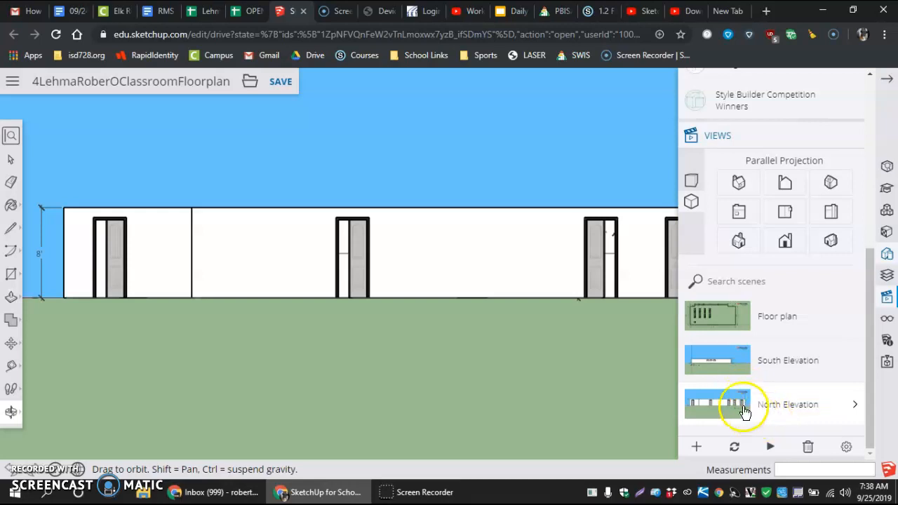
# Switch to the front-right isometric view and frame the whole classroom with its dimensions
pyautogui.click(831, 243)
pyautogui.moveTo(451, 324); pyautogui.dragTo(391, 318)
pyautogui.scroll(-3, 391, 318)
pyautogui.scroll(5, 536, 356)
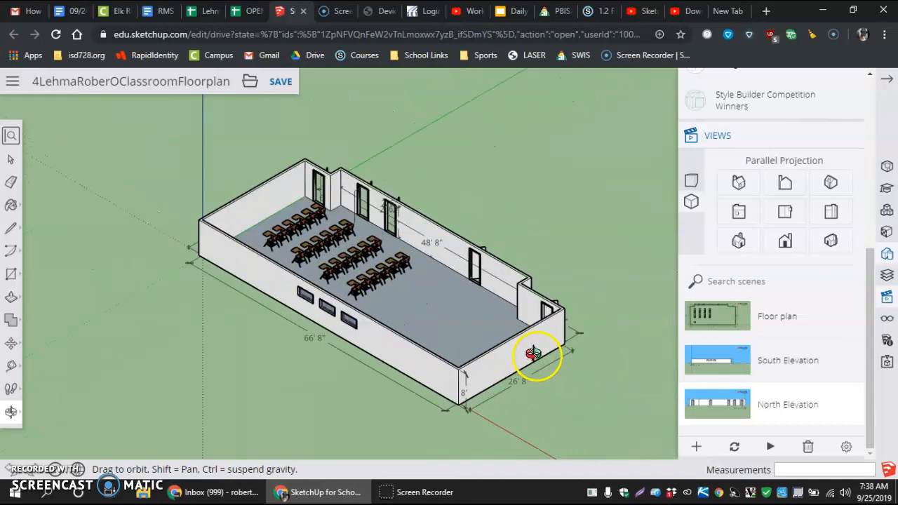
pyautogui.scroll(-4, 534, 351)
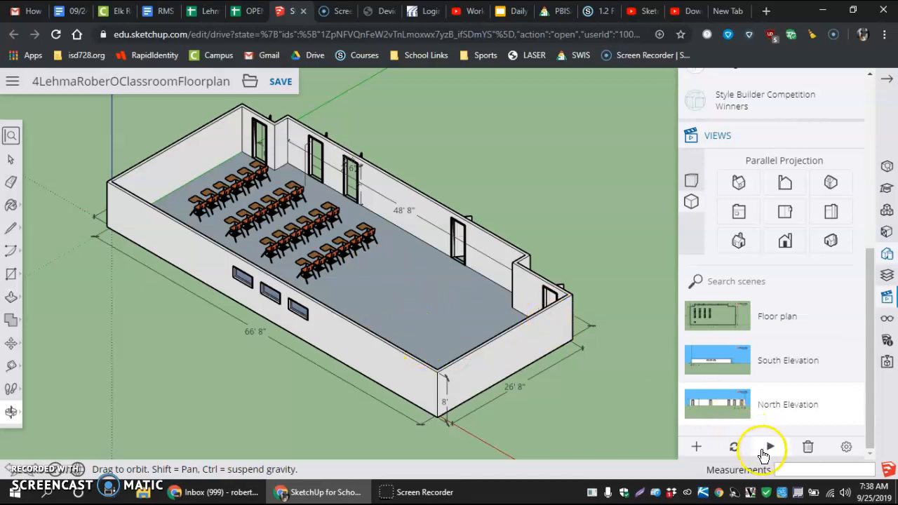
# Add a scene of the isometric view and open its name for editing
pyautogui.click(697, 447)
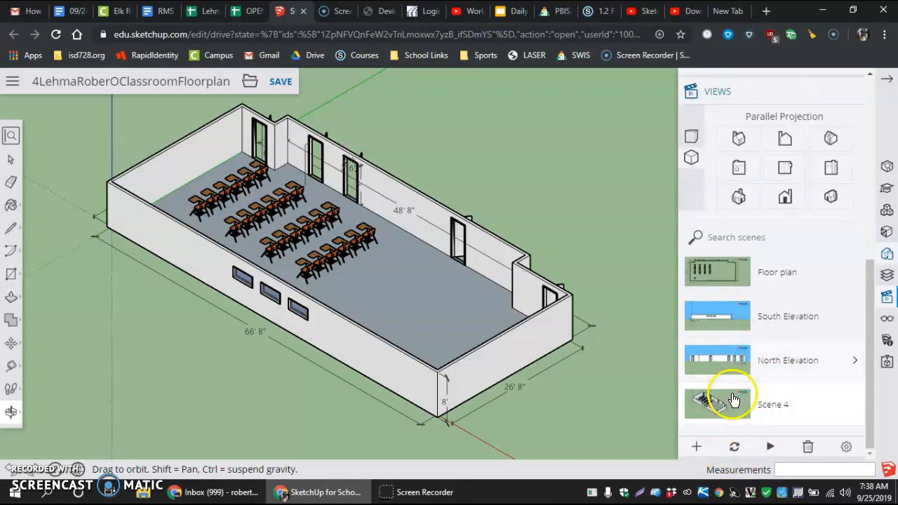
pyautogui.click(786, 403)
pyautogui.tripleClick(776, 399)
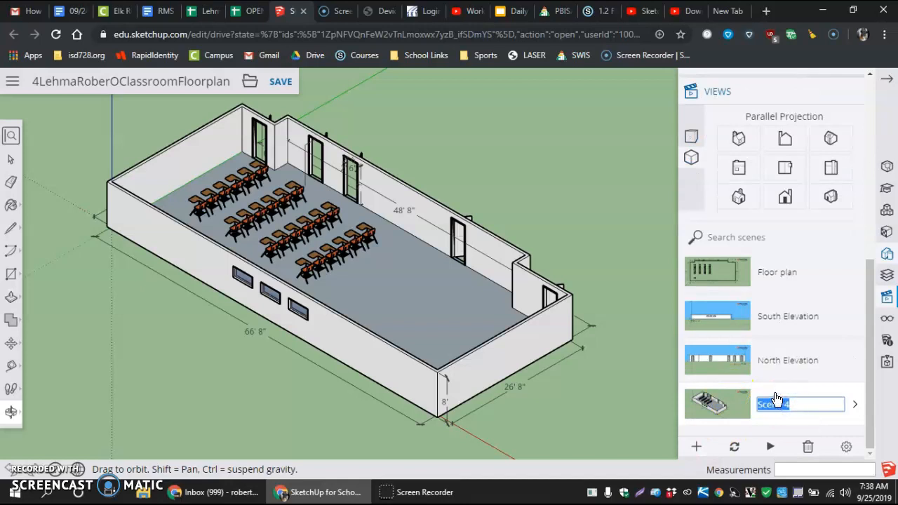